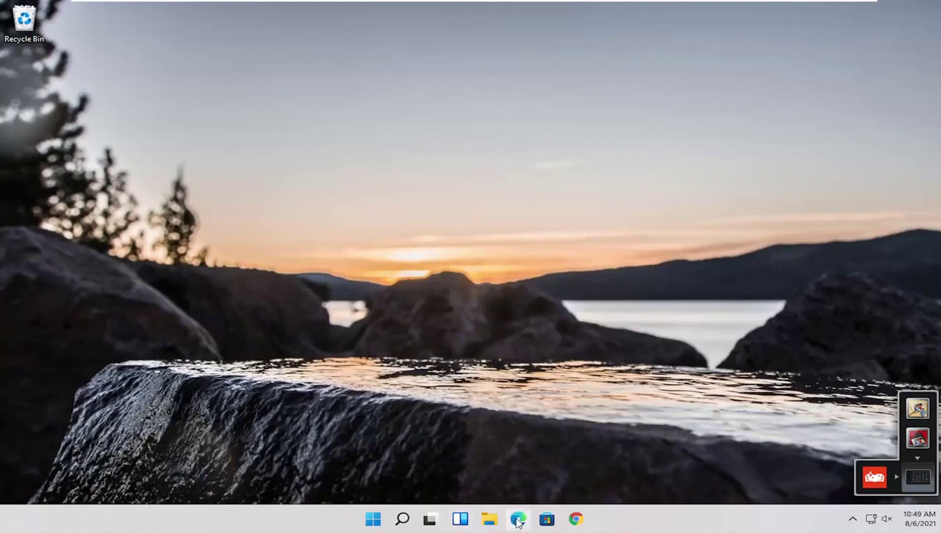
# Launch Firefox from search and decline making it the default browser.
pyautogui.click(402, 519)
pyautogui.write('f')
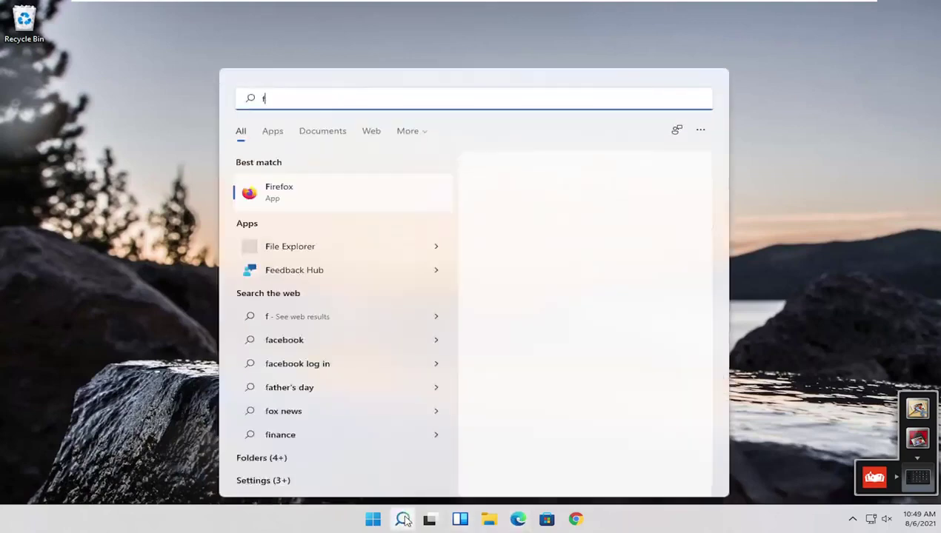
pyautogui.write('ire')
pyautogui.press('Return')
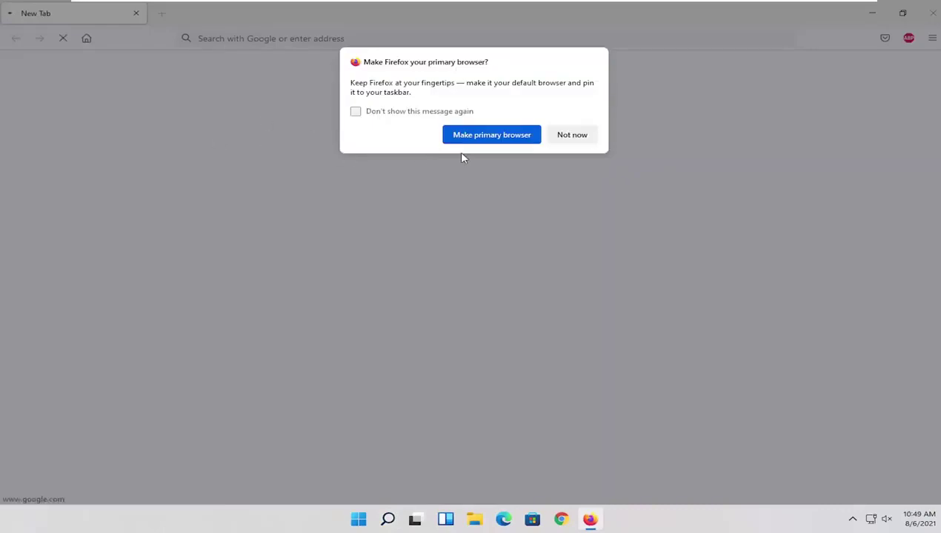
pyautogui.click(564, 137)
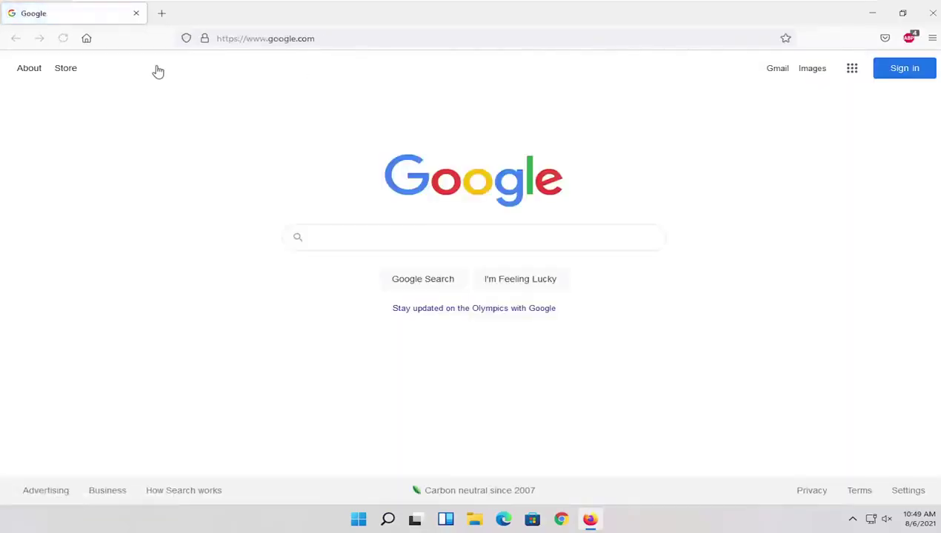
# Go to the MajorGeeks DBAN download page and look over its contents.
pyautogui.click(263, 38)
pyautogui.write('https://www.majorgeeks.com/files/details/dariks_boot_and_nuke.html')
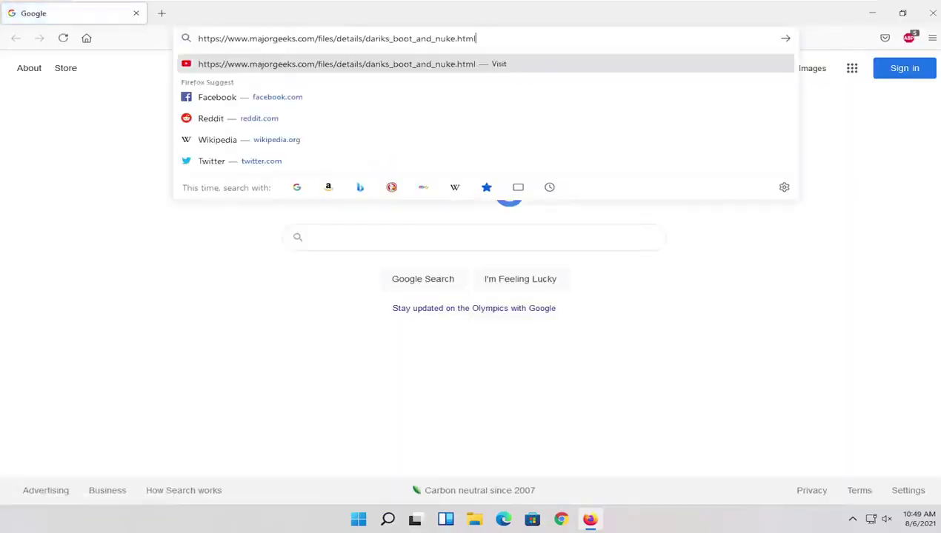
pyautogui.press('Return')
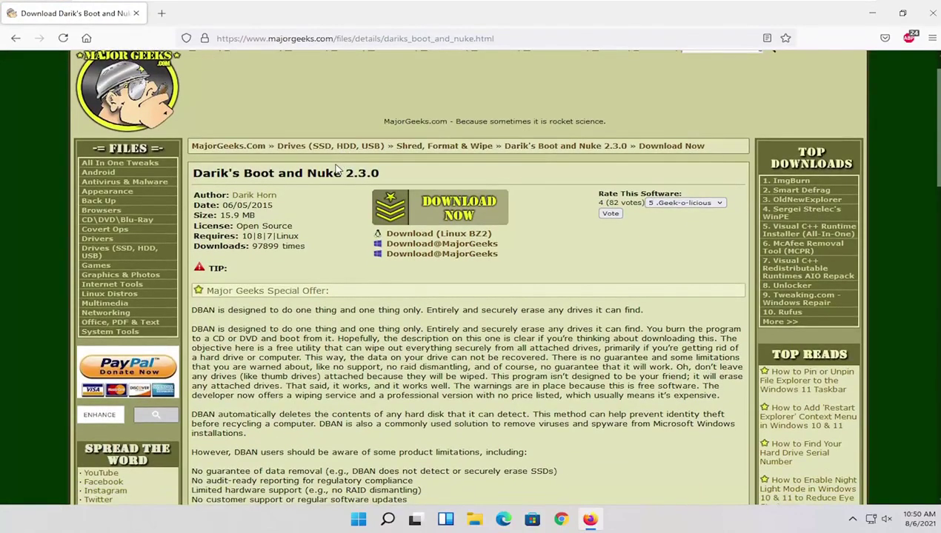
pyautogui.scroll(-2, 337, 169)
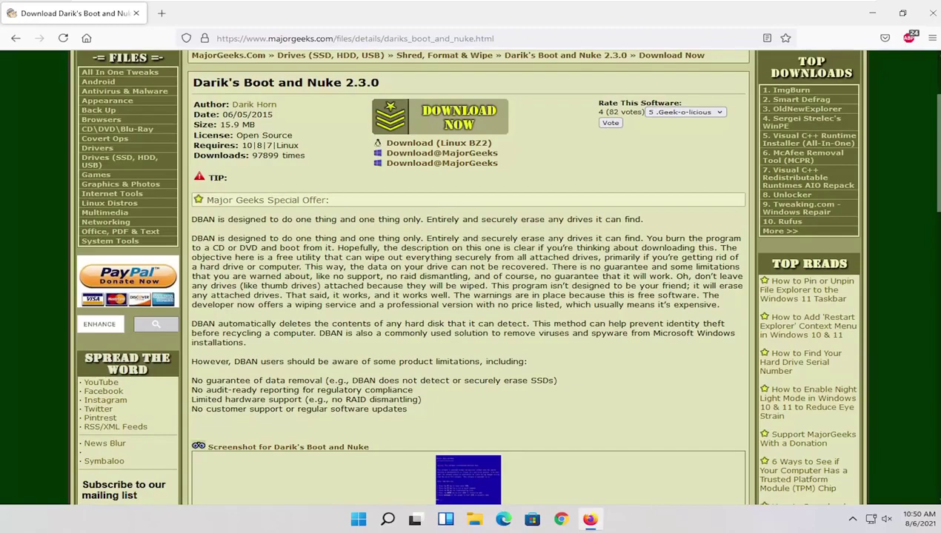
pyautogui.scroll(-1, 558, 312)
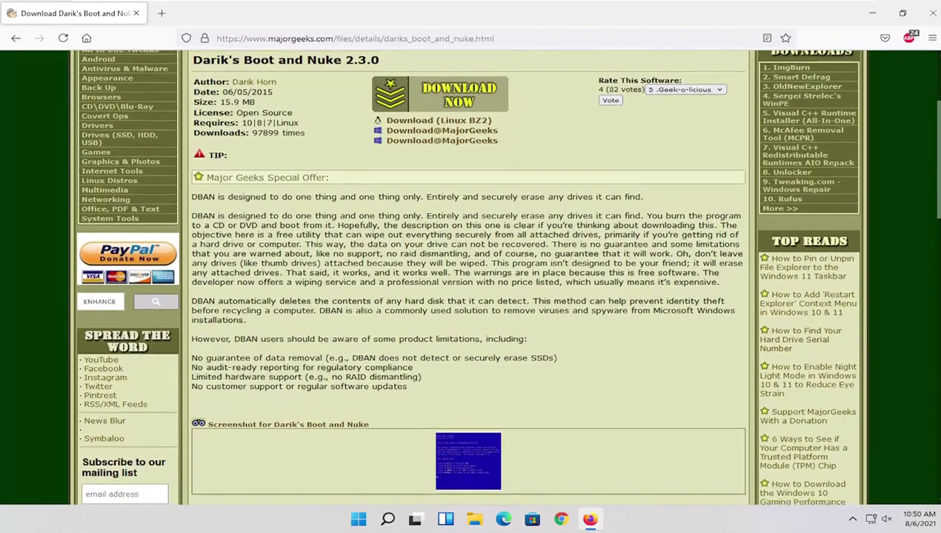
pyautogui.scroll(1, 558, 311)
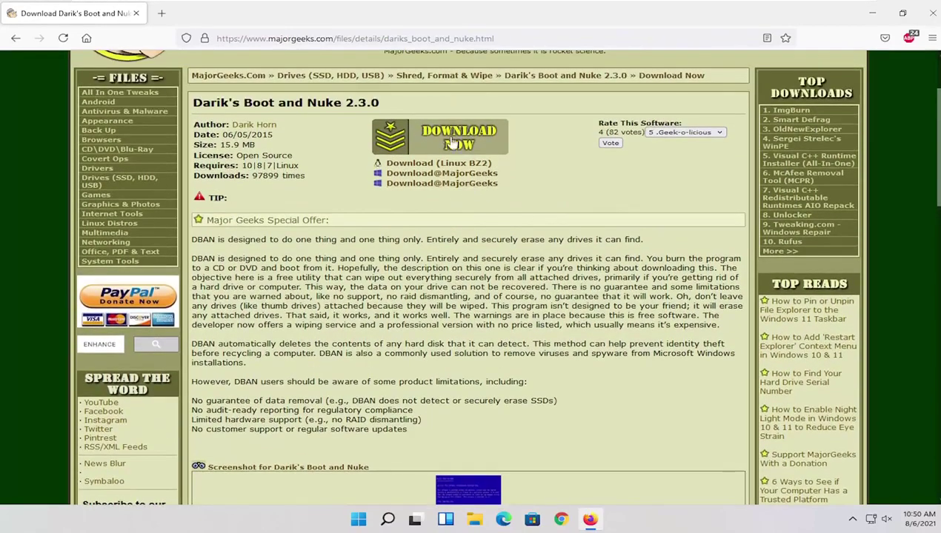
# Download and save dban-2.3.0_i586.iso, then show it in the Downloads folder.
pyautogui.click(448, 142)
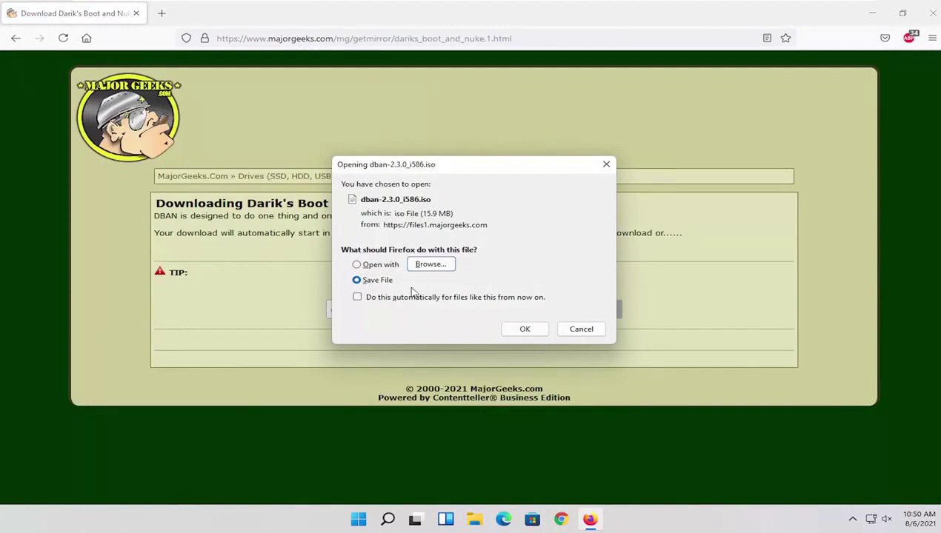
pyautogui.click(528, 334)
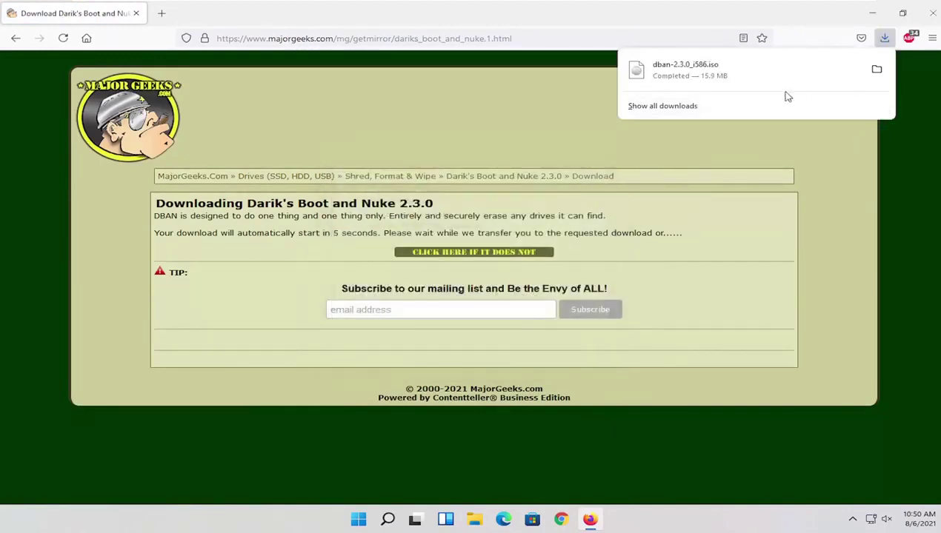
pyautogui.click(876, 69)
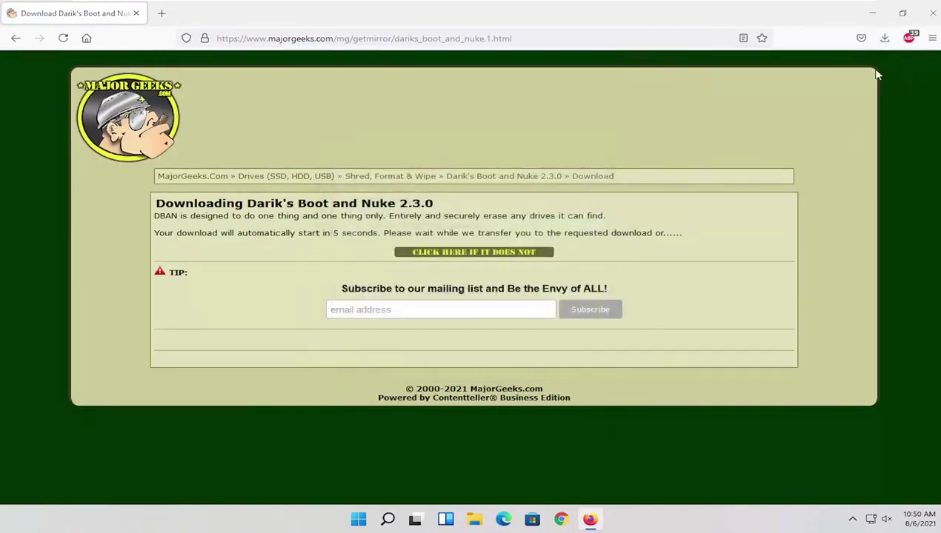
# Move dban-2.3.0_i586.iso from Downloads onto the desktop and close the Downloads window.
pyautogui.click(904, 9)
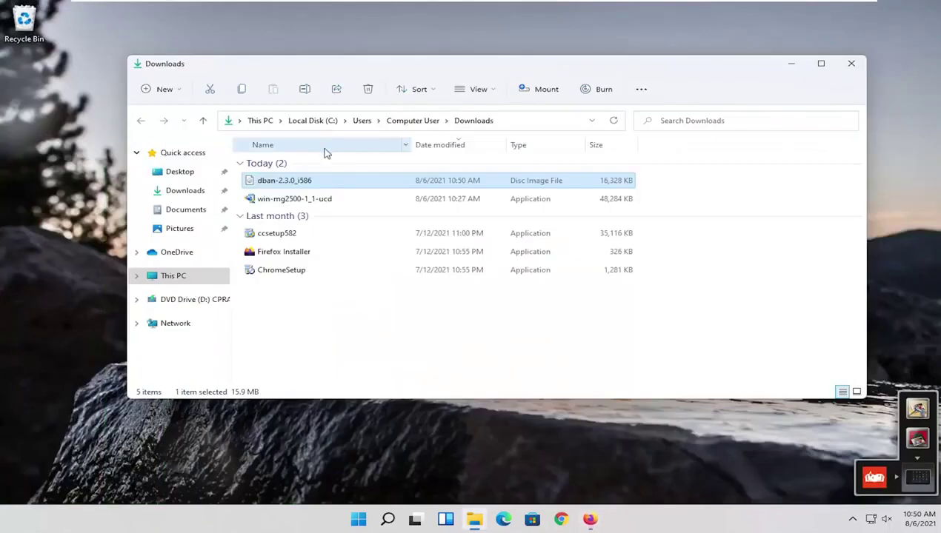
pyautogui.moveTo(11, 141); pyautogui.dragTo(72, 93)
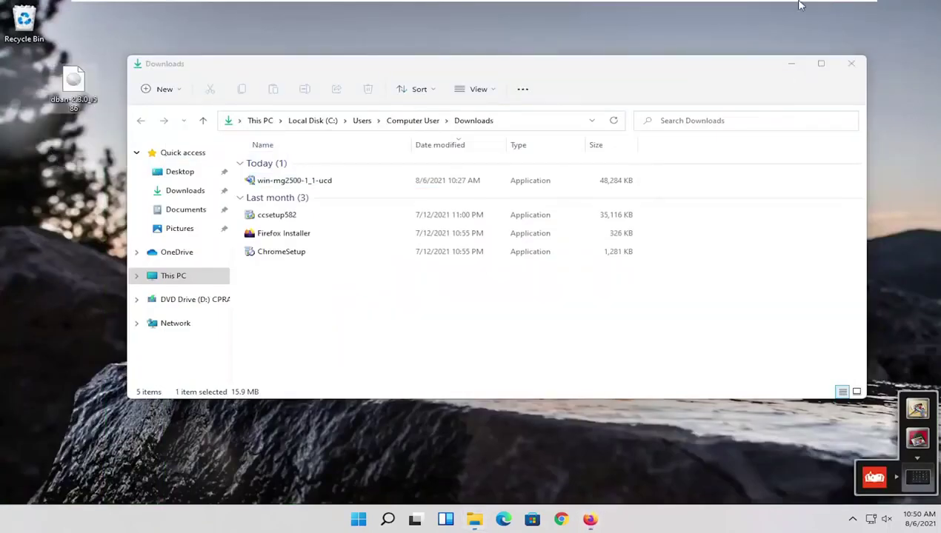
pyautogui.click(851, 63)
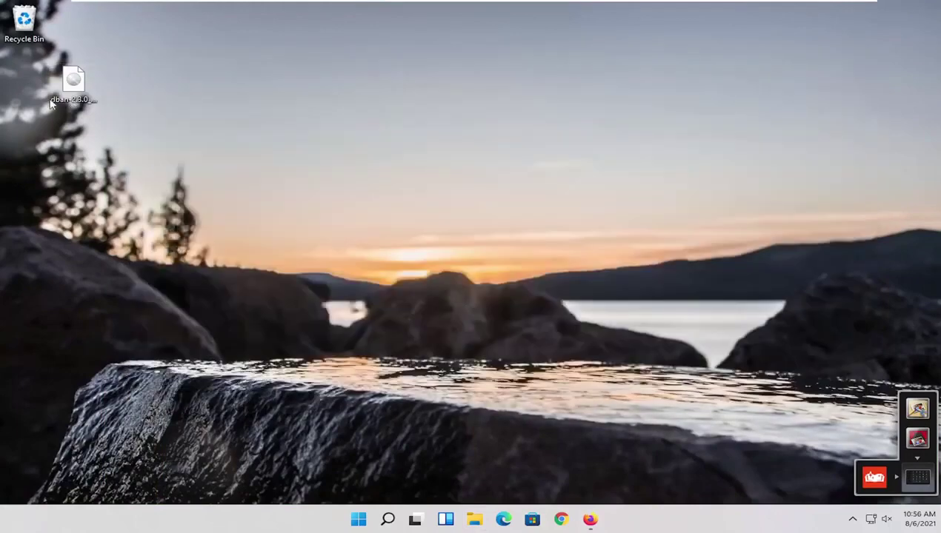
pyautogui.moveTo(72, 81)
pyautogui.mouseDown()
pyautogui.moveTo(26, 94)
pyautogui.moveTo(43, 81)
pyautogui.moveTo(68, 85)
pyautogui.mouseUp()
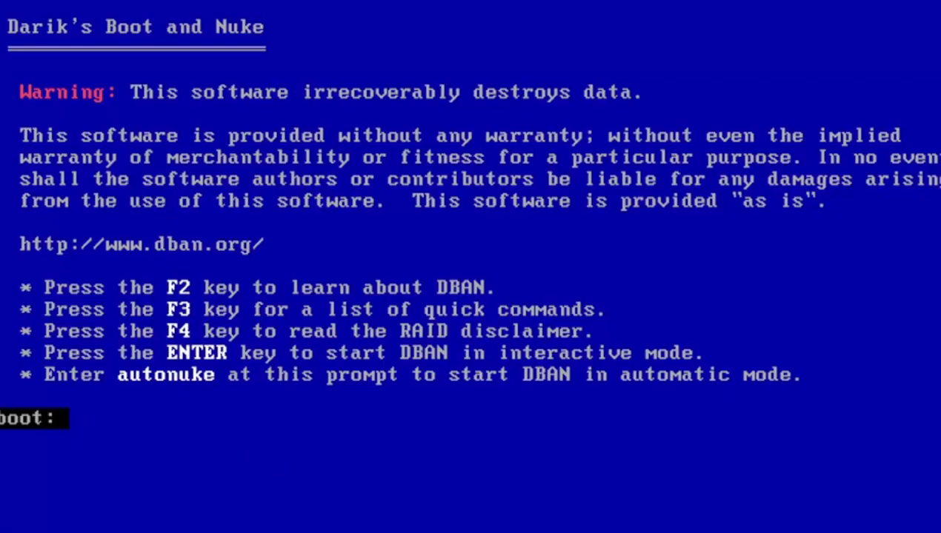
# Start DBAN 2.3.0 in interactive mode, listing the 25GiB SCSI disk.
pyautogui.press('Return')
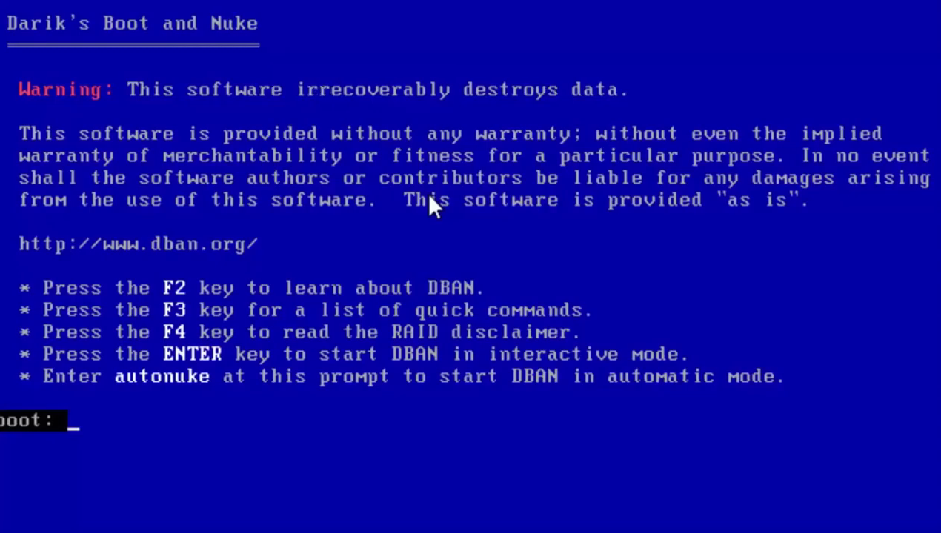
pyautogui.press('Return')
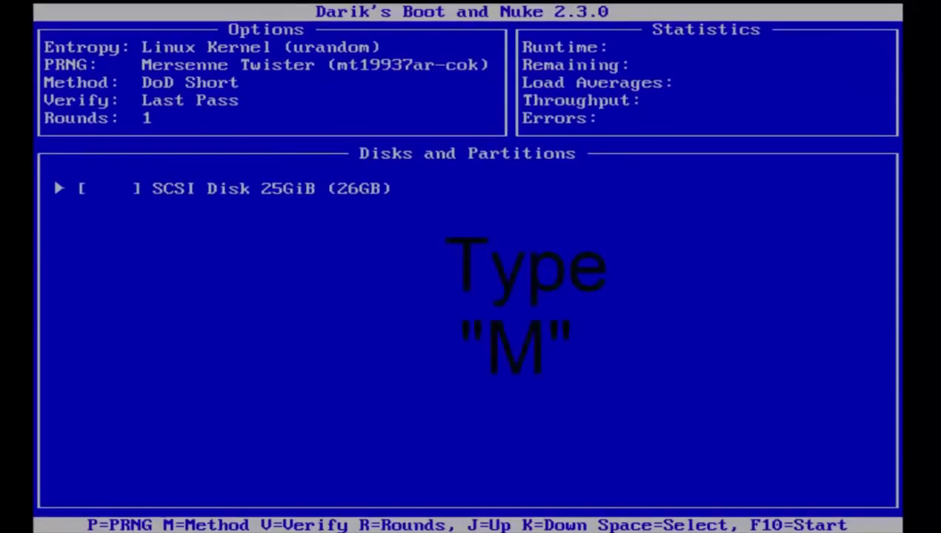
# Open the wipe methods and preview RCMP TSSIT OPS-II, Quick Erase, DoD 5220.22-M, Gutmann and PRNG Stream.
pyautogui.press('m')
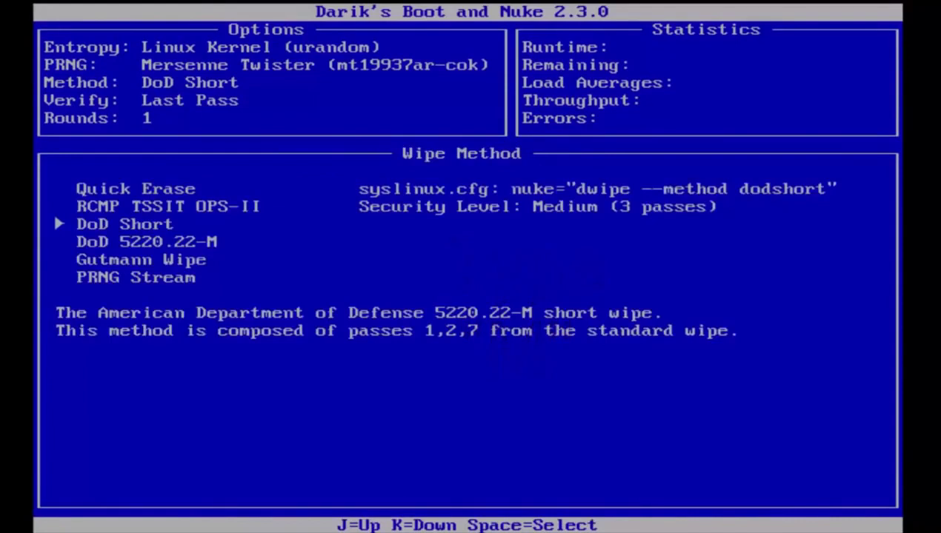
pyautogui.press('j')
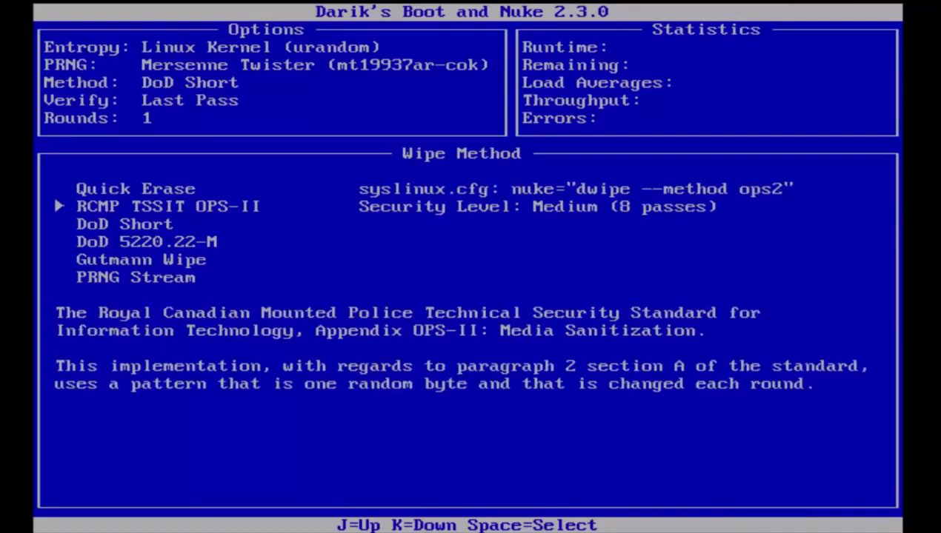
pyautogui.press('j')
pyautogui.press('k')
pyautogui.press('k')
pyautogui.press('k')
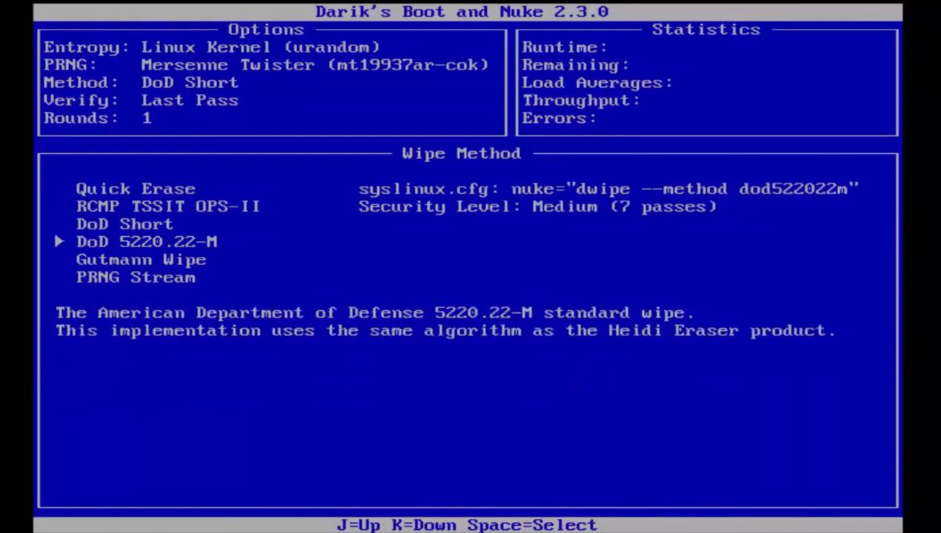
pyautogui.press('k')
pyautogui.press('k')
pyautogui.press('j')
pyautogui.press('j')
pyautogui.press('j')
pyautogui.press('j')
pyautogui.press('j')
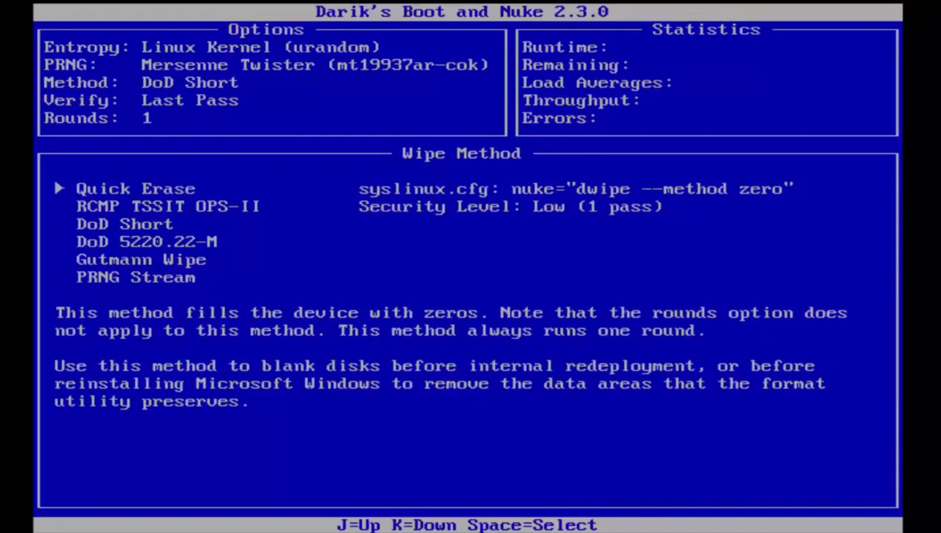
pyautogui.press('k')
pyautogui.press('k')
pyautogui.press('k')
pyautogui.press('k')
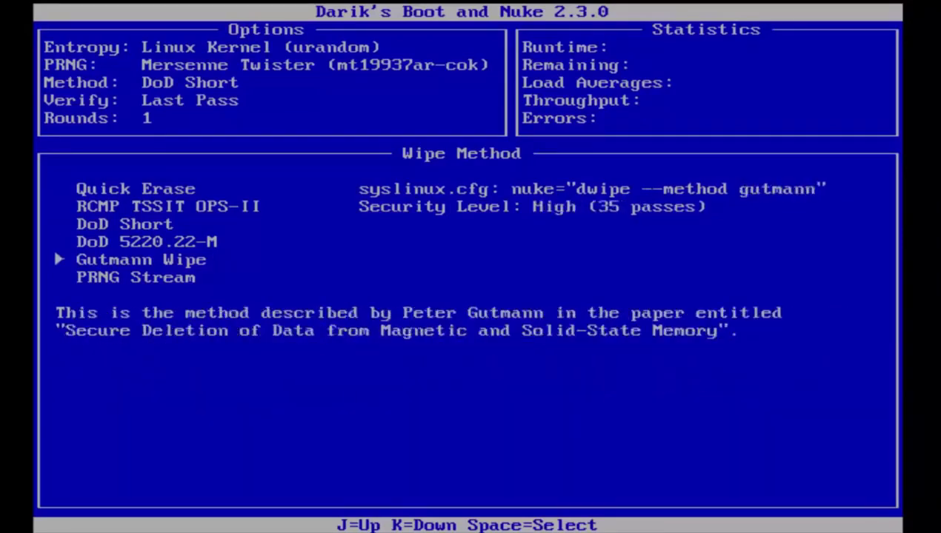
pyautogui.press('k')
pyautogui.press('j')
pyautogui.press('j')
pyautogui.press('j')
pyautogui.press('j')
pyautogui.press('j')
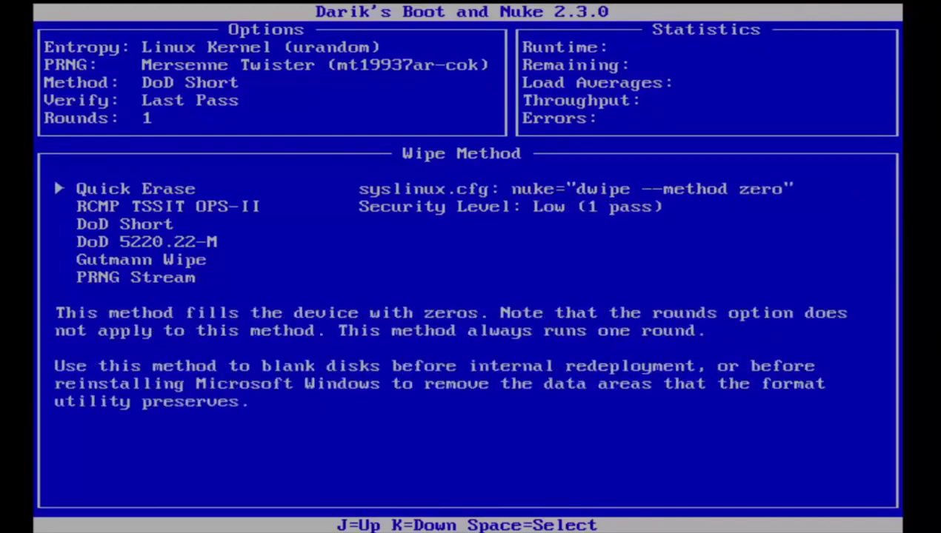
pyautogui.press('k')
pyautogui.press('k')
pyautogui.press('k')
pyautogui.press('k')
pyautogui.press('k')
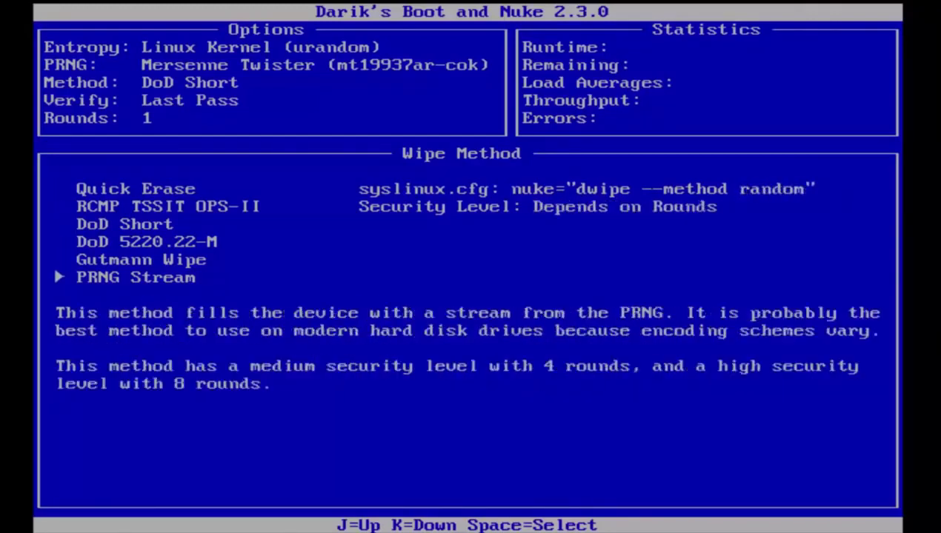
pyautogui.press('j')
pyautogui.press('j')
pyautogui.press('j')
pyautogui.press('j')
pyautogui.press('j')
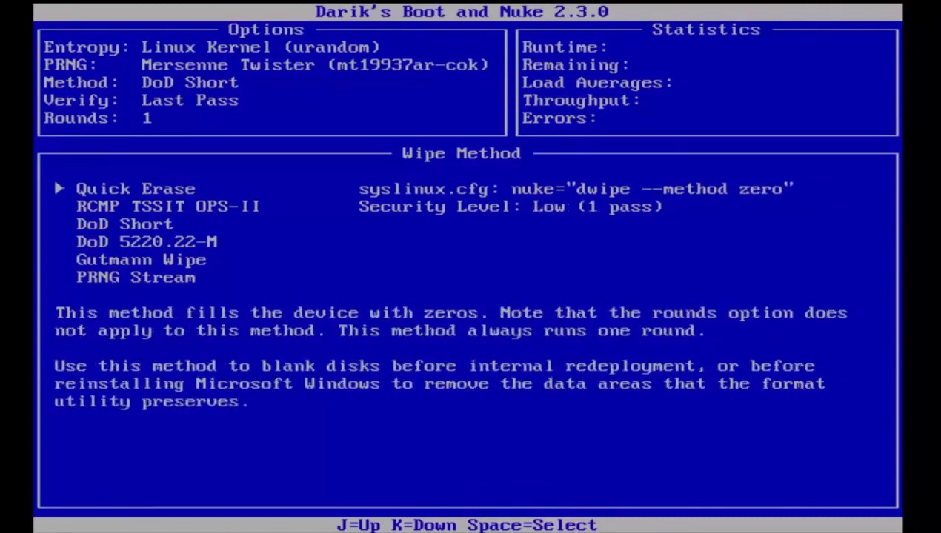
# Compare DoD Short, DoD 5220.22-M and Gutmann Wipe, then select Quick Erase as the wipe method.
pyautogui.press('k')
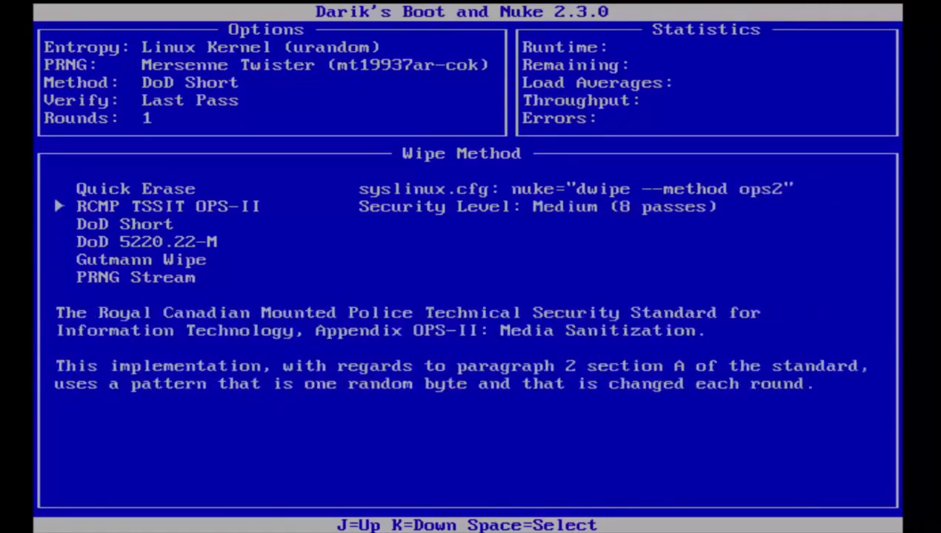
pyautogui.press('k')
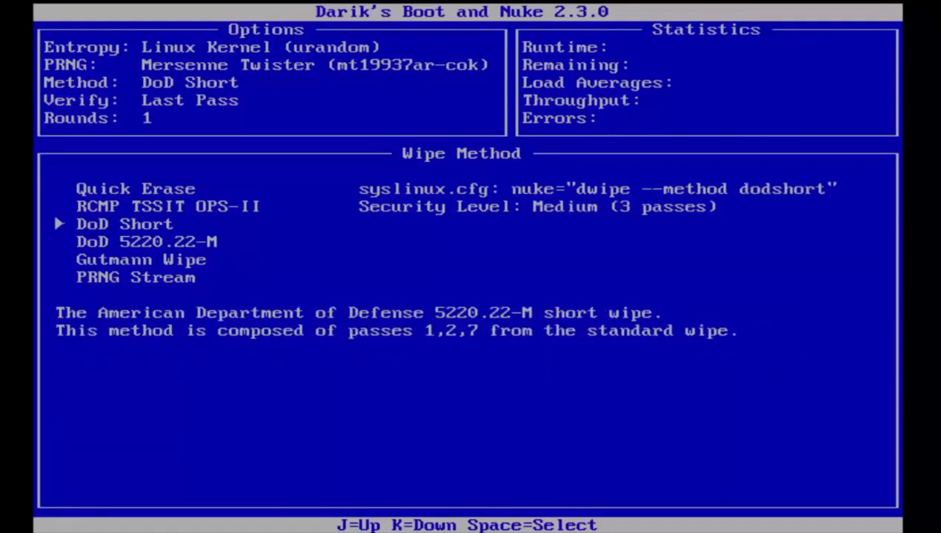
pyautogui.press('j')
pyautogui.press('j')
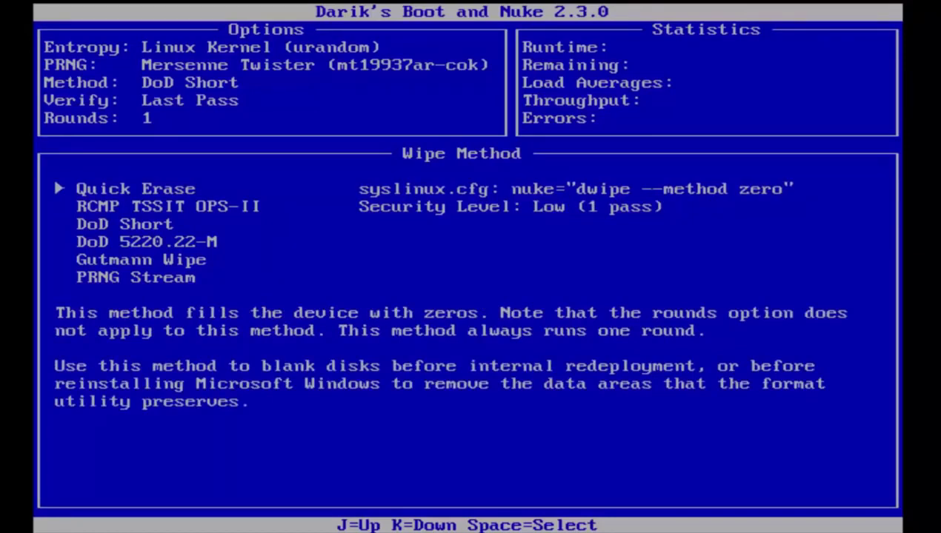
pyautogui.press('k')
pyautogui.press('k')
pyautogui.press('j')
pyautogui.press('k')
pyautogui.press('k')
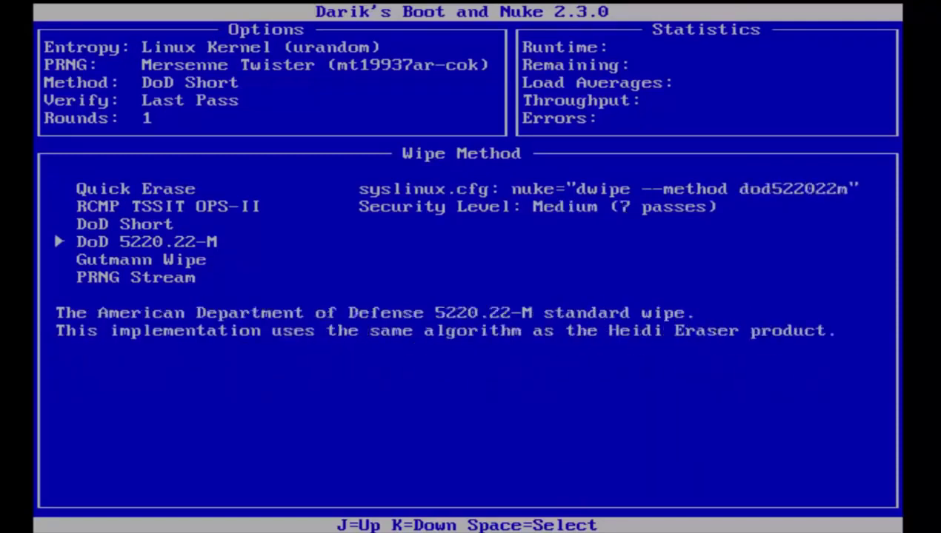
pyautogui.press('k')
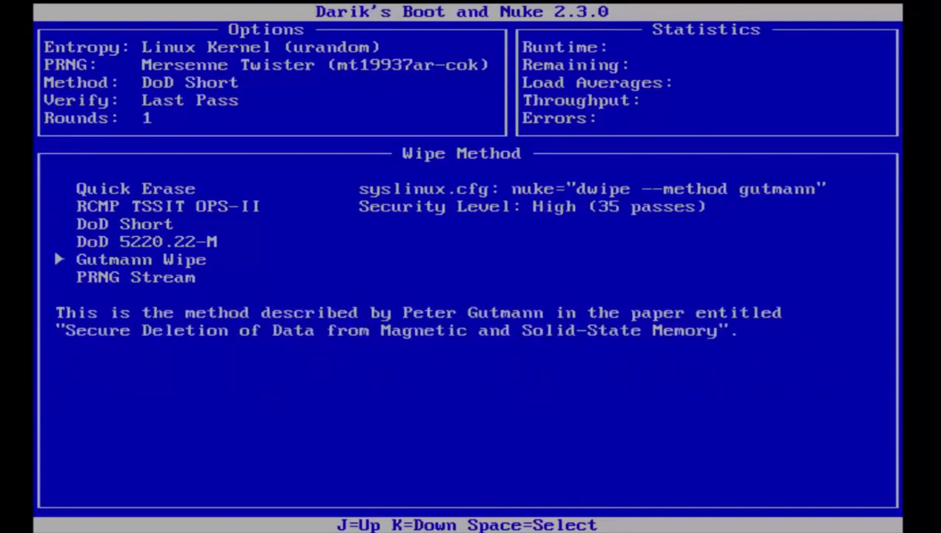
pyautogui.press('j')
pyautogui.press('j')
pyautogui.press('j')
pyautogui.press('j')
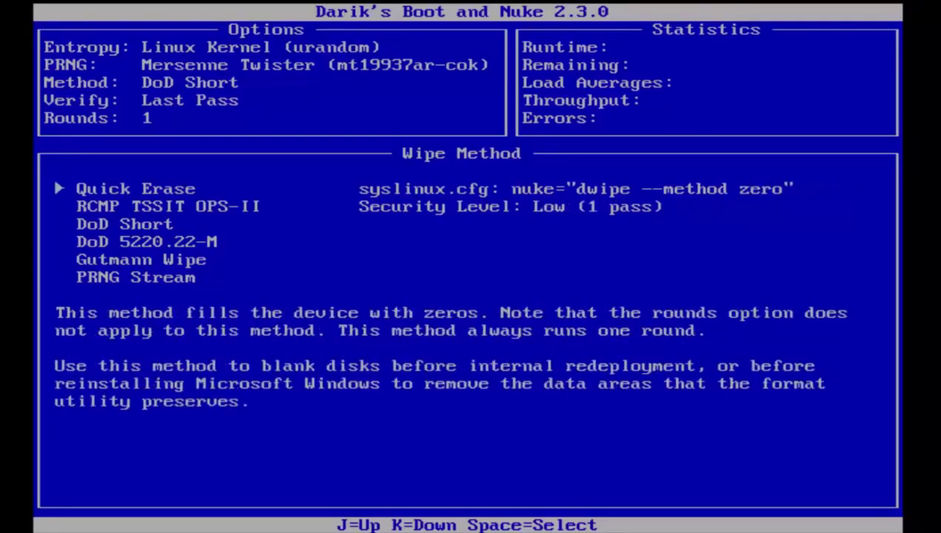
pyautogui.press('space')
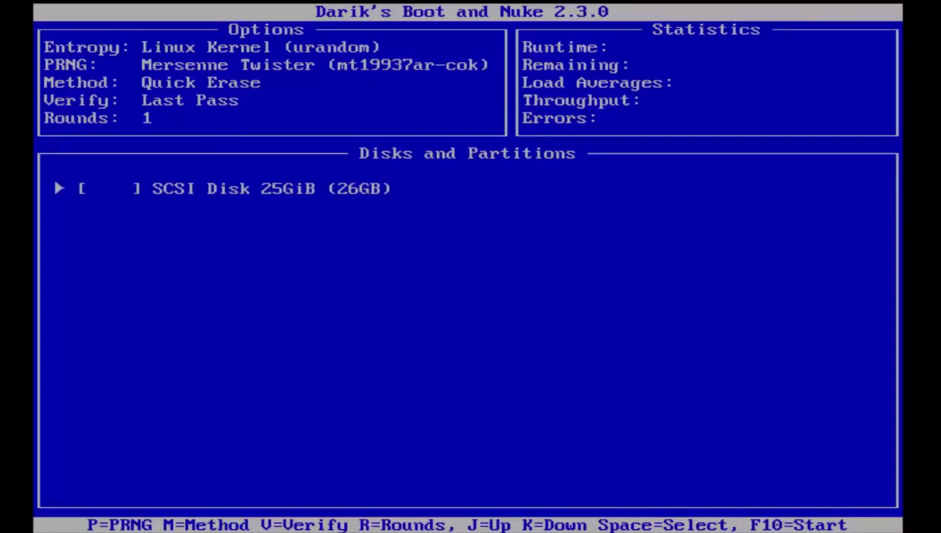
# Mark the 25GiB SCSI disk for wiping and start the Quick Erase wipe with F10.
pyautogui.press('space')
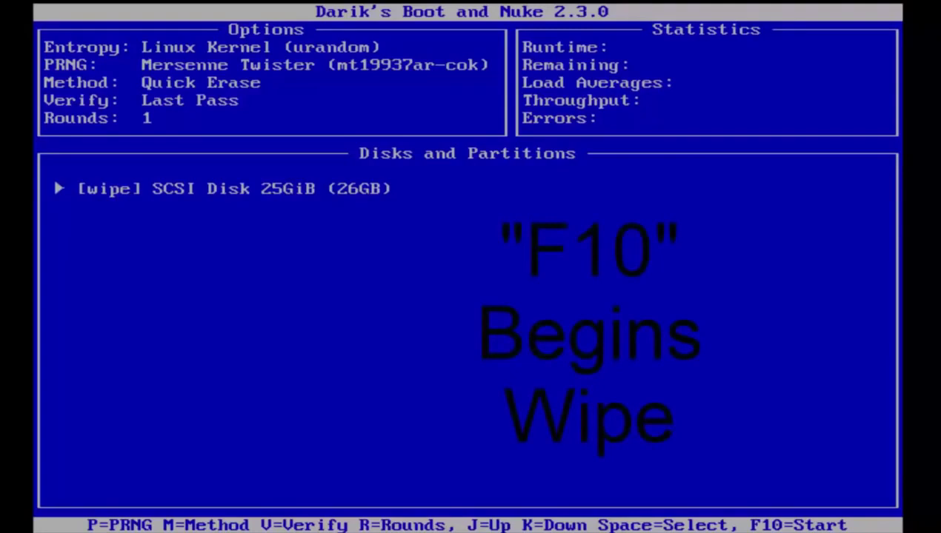
pyautogui.press('F10')
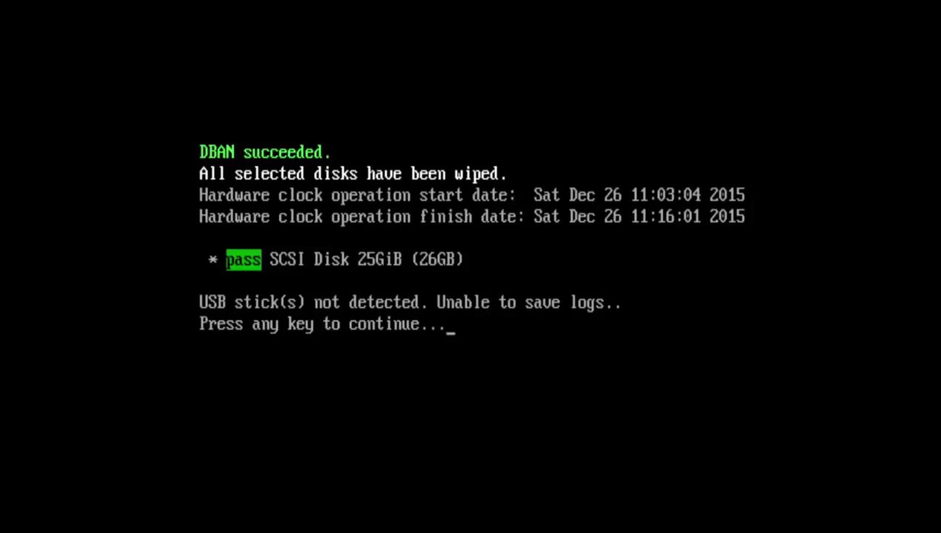
# Dismiss the DBAN succeeded report so the machine reboots.
pyautogui.press('Return')
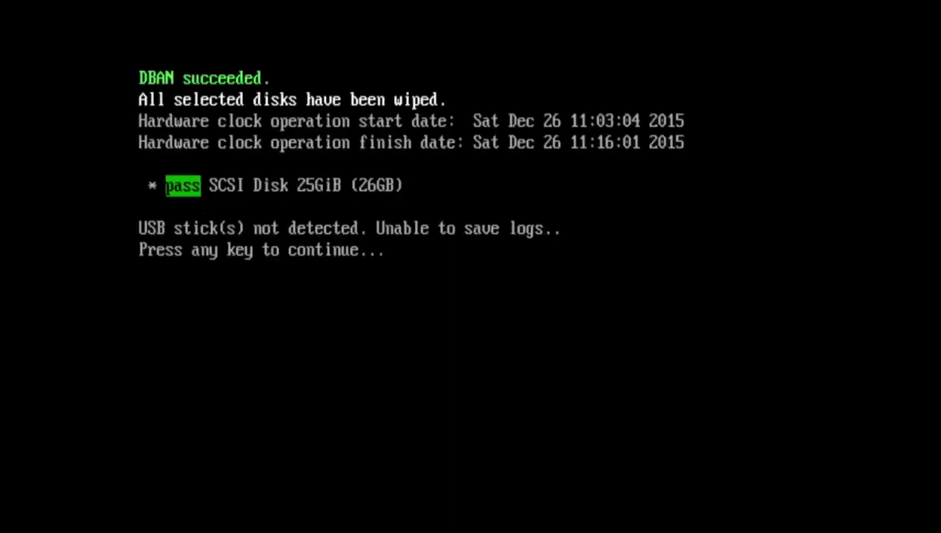